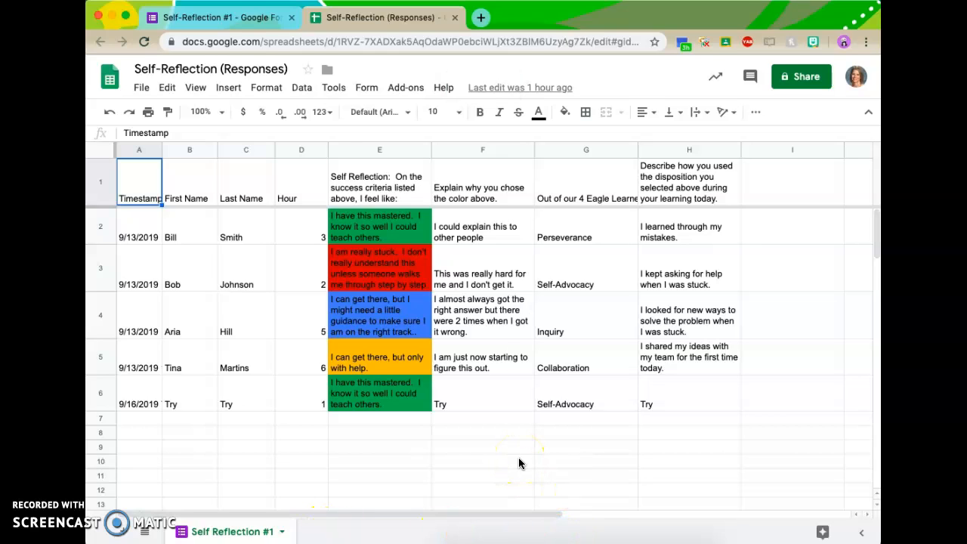
# Step: Switch to the Self-Reflection #1 form and make a copy of it named "Self-Reflection #2" in My Drive
pyautogui.click(219, 15)
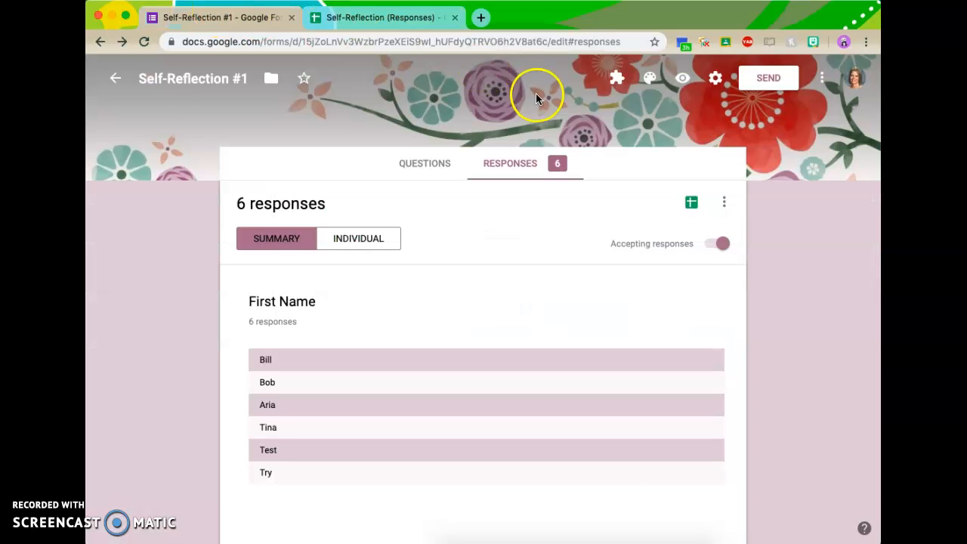
pyautogui.click(822, 80)
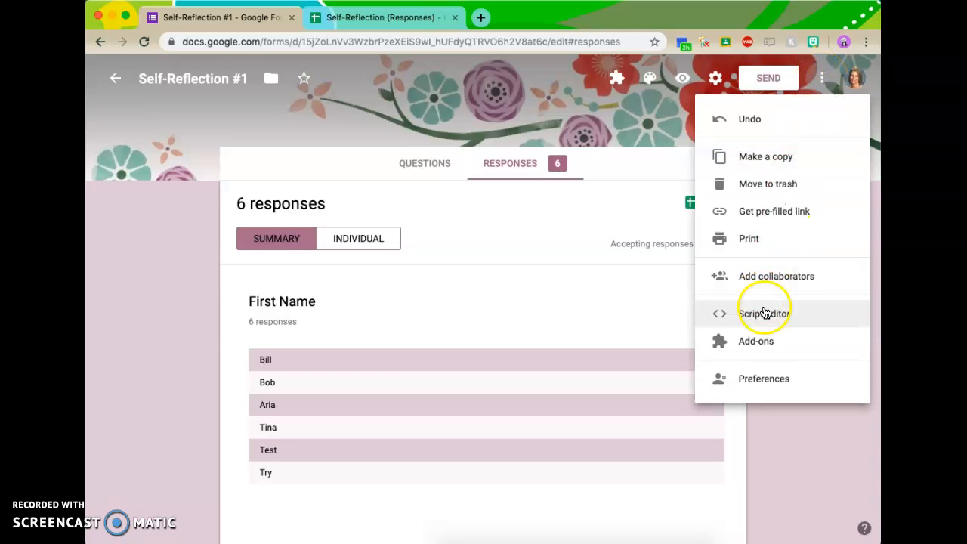
pyautogui.click(771, 156)
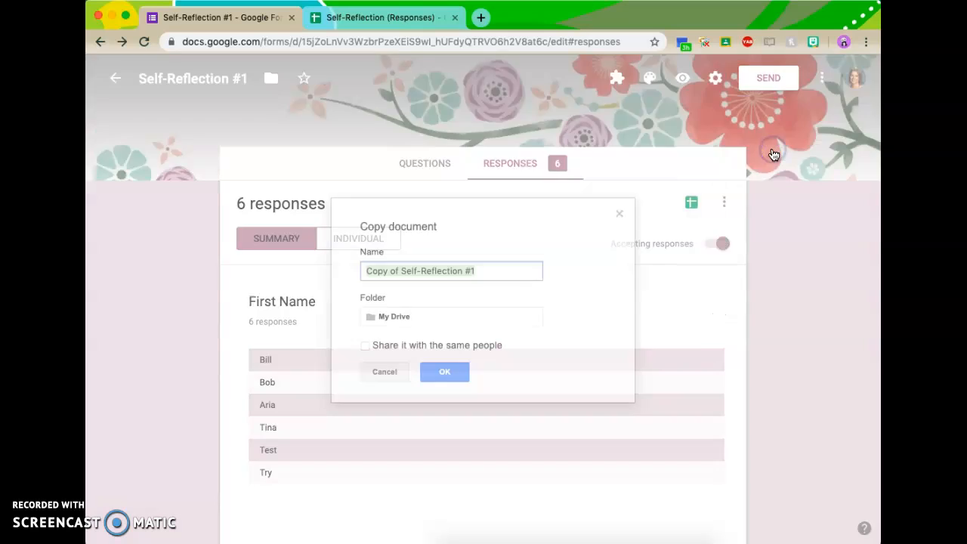
pyautogui.click(499, 269)
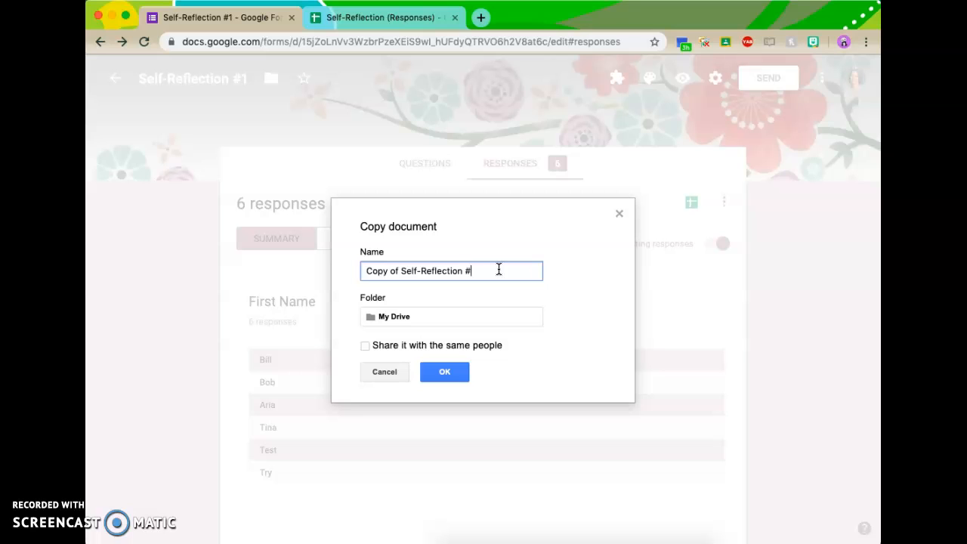
pyautogui.moveTo(400, 270); pyautogui.dragTo(368, 266)
pyautogui.press('BackSpace')
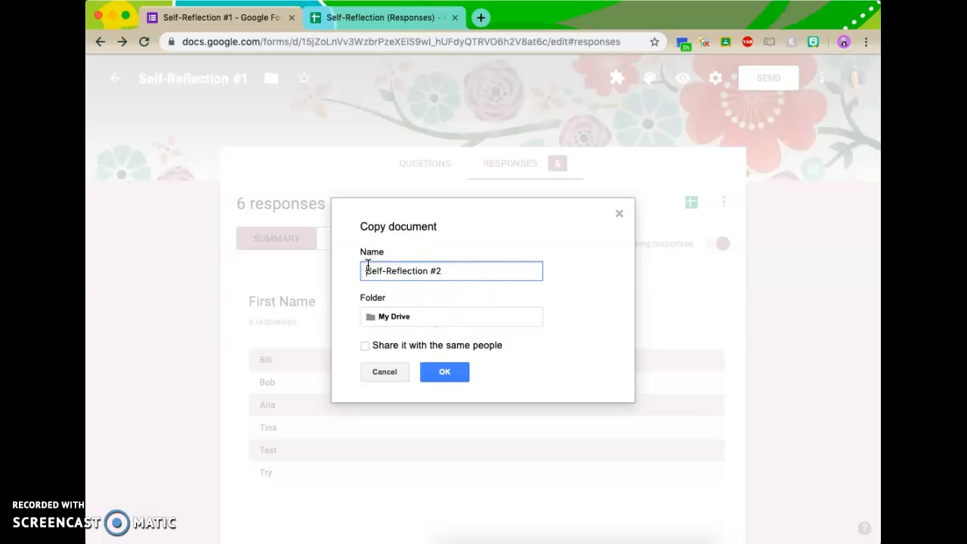
pyautogui.click(449, 373)
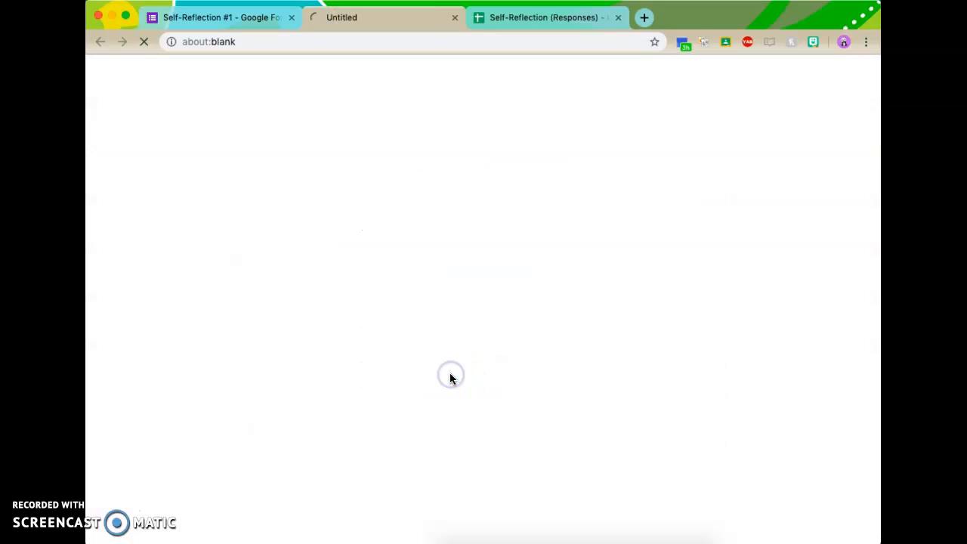
# Step: Change the title at the head of the copied form to "Self-Reflection #2"
pyautogui.click(112, 521)
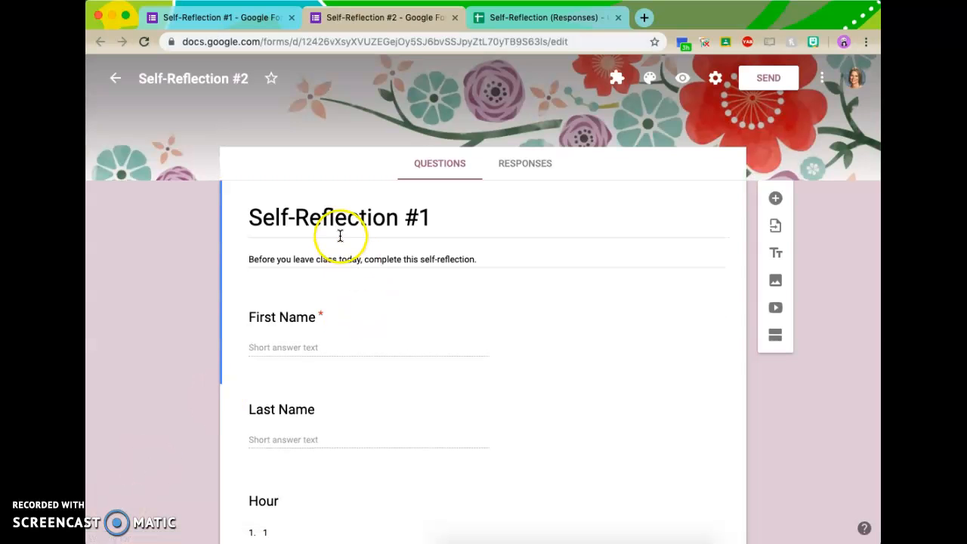
pyautogui.click(429, 223)
pyautogui.click(430, 224)
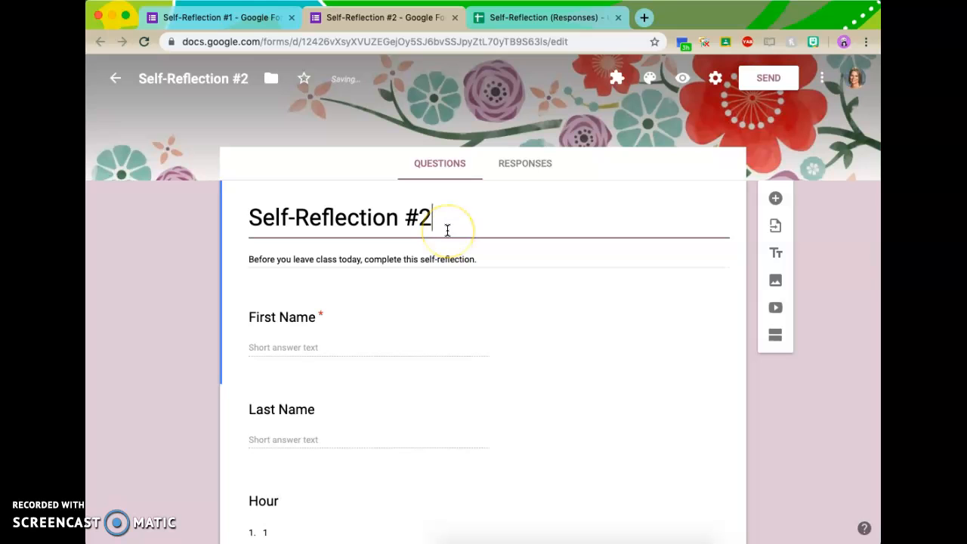
# Step: Replace the form's floral header image with the green geometric triangle pattern from the Other category
pyautogui.click(651, 80)
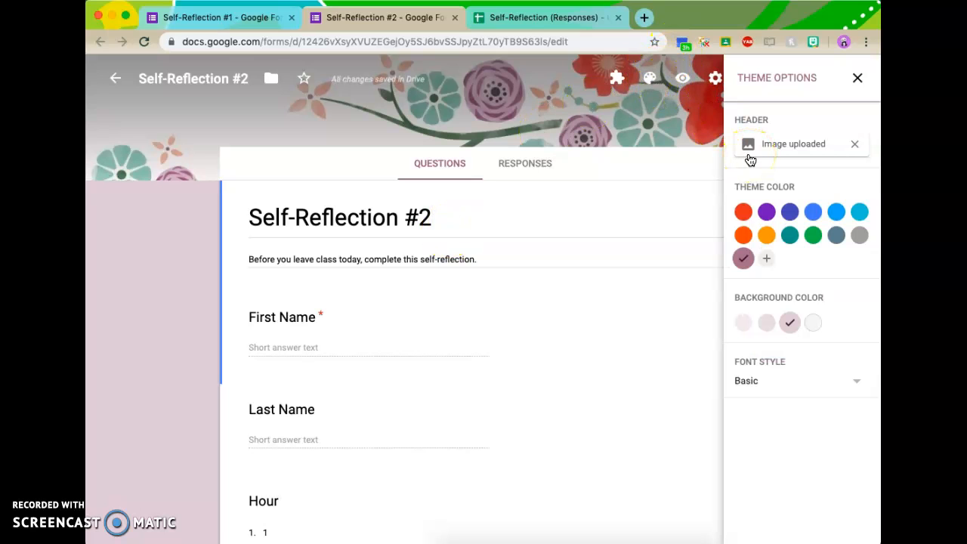
pyautogui.click(853, 145)
pyautogui.click(799, 145)
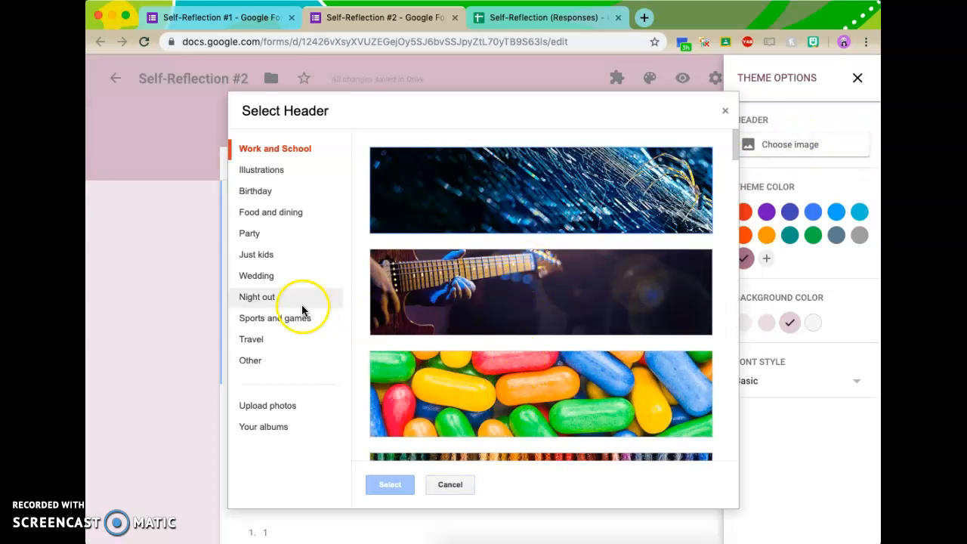
pyautogui.click(253, 361)
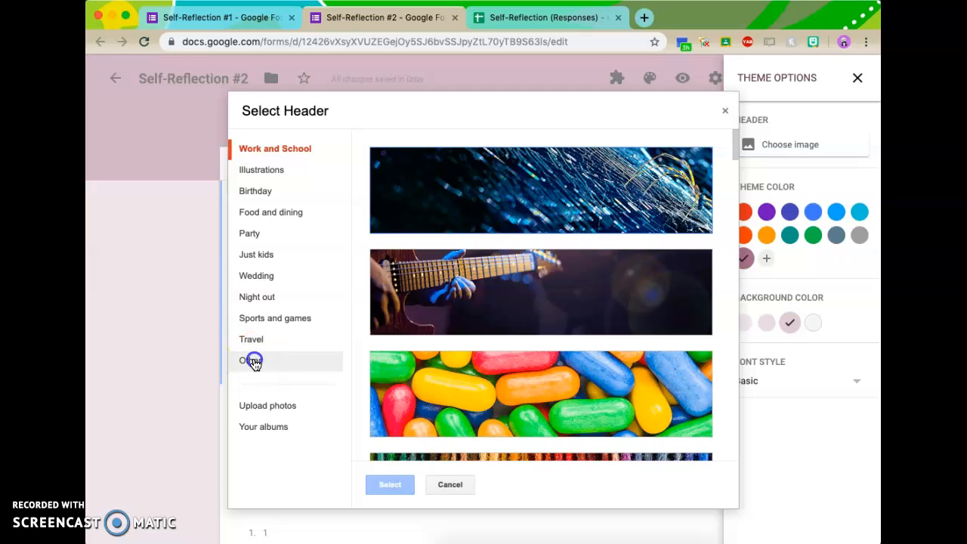
pyautogui.click(516, 369)
pyautogui.scroll(-1, 516, 368)
pyautogui.click(414, 481)
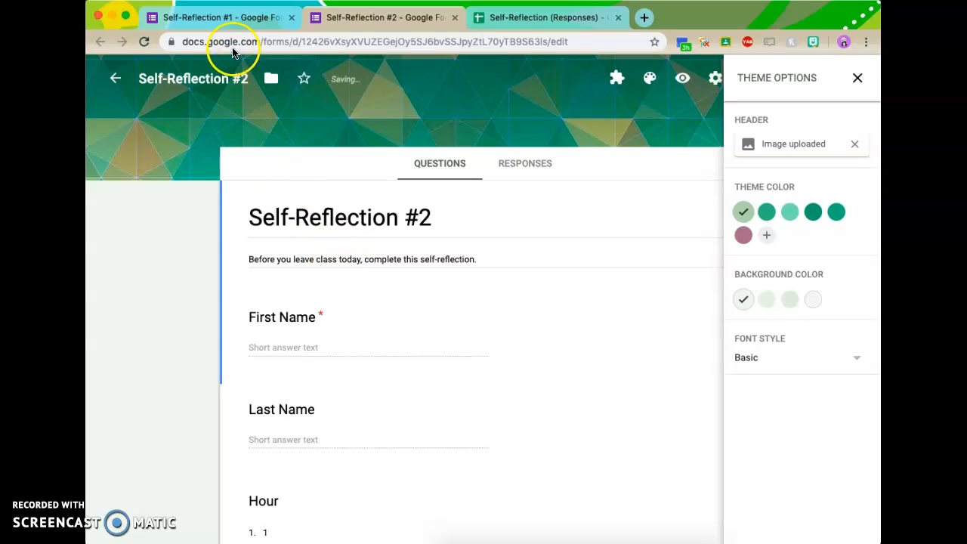
pyautogui.click(243, 16)
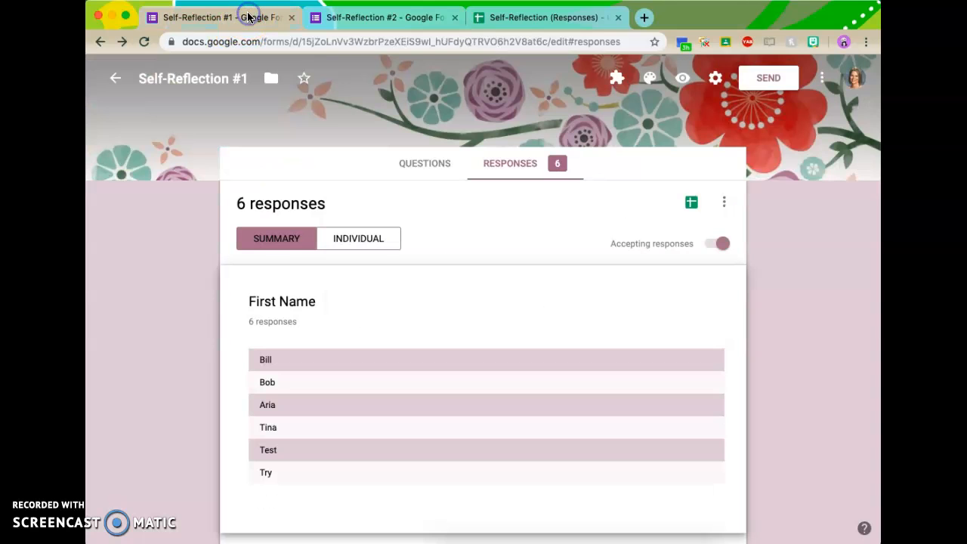
pyautogui.click(331, 19)
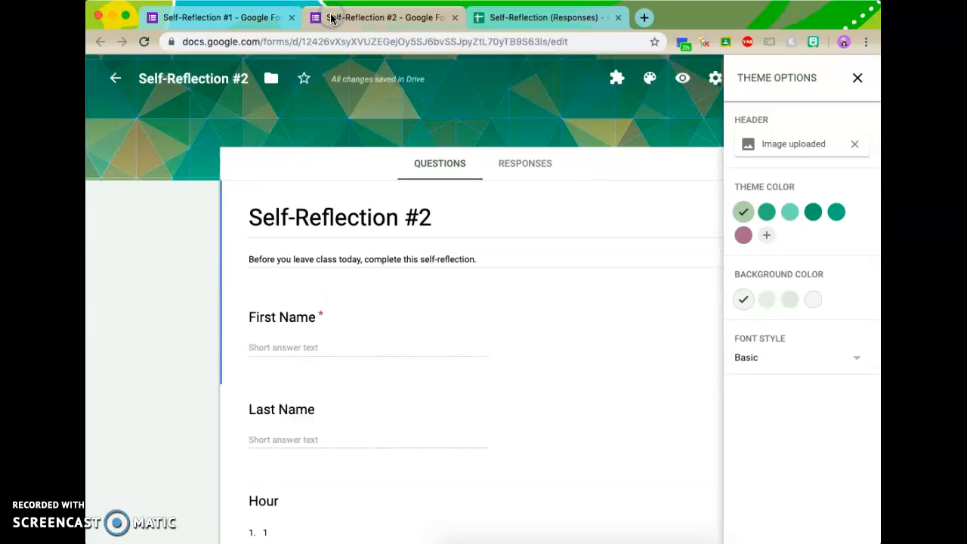
pyautogui.click(858, 77)
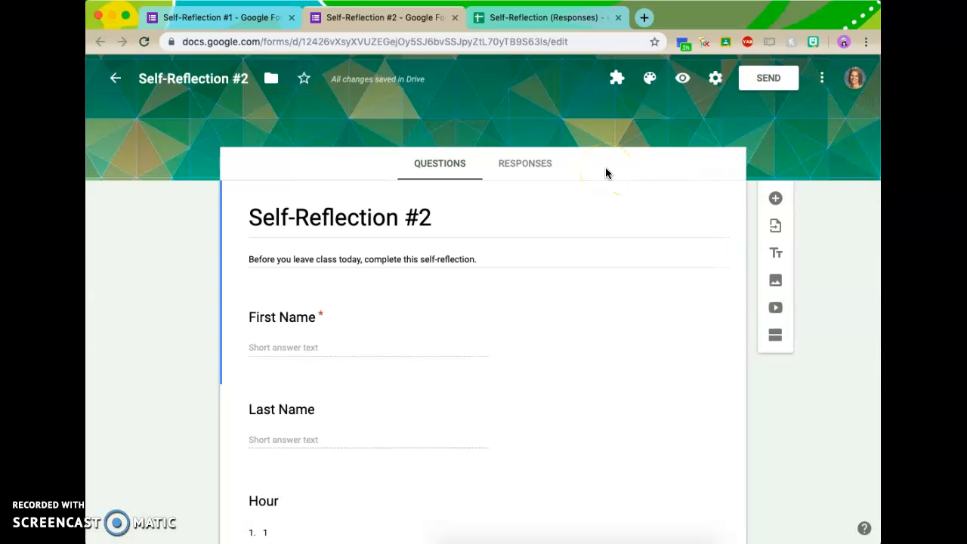
# Step: Set the form's response destination to the existing spreadsheet "Self-Reflection (Responses)"
pyautogui.click(532, 167)
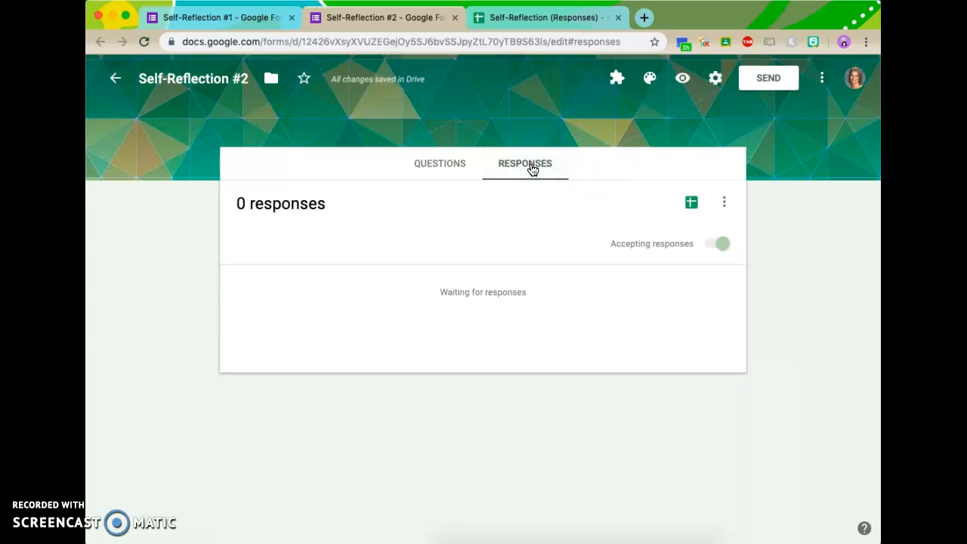
pyautogui.click(723, 204)
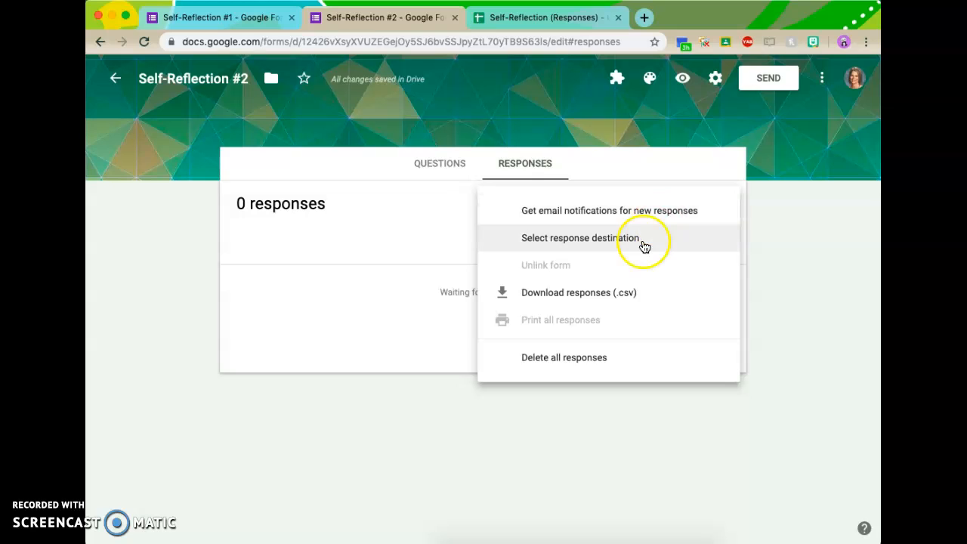
pyautogui.click(644, 238)
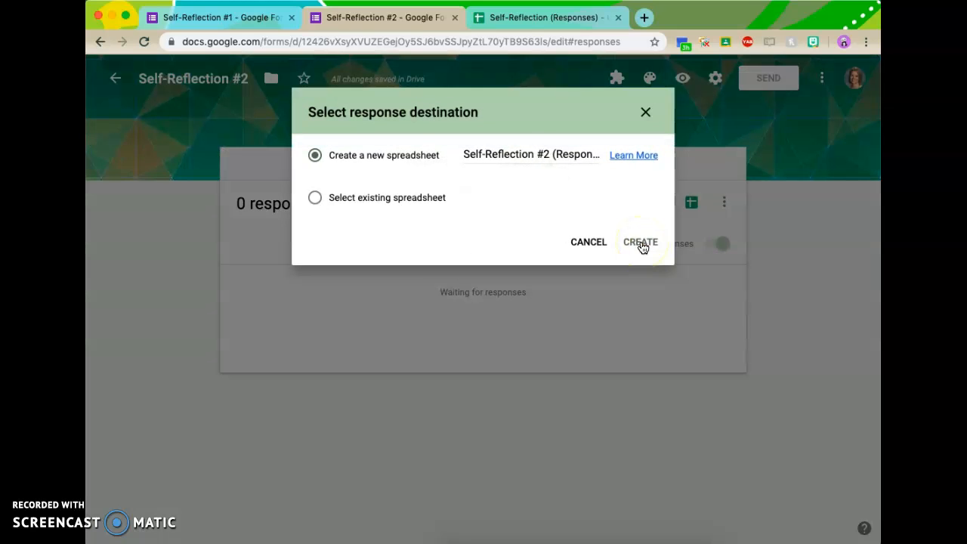
pyautogui.click(443, 158)
pyautogui.click(316, 199)
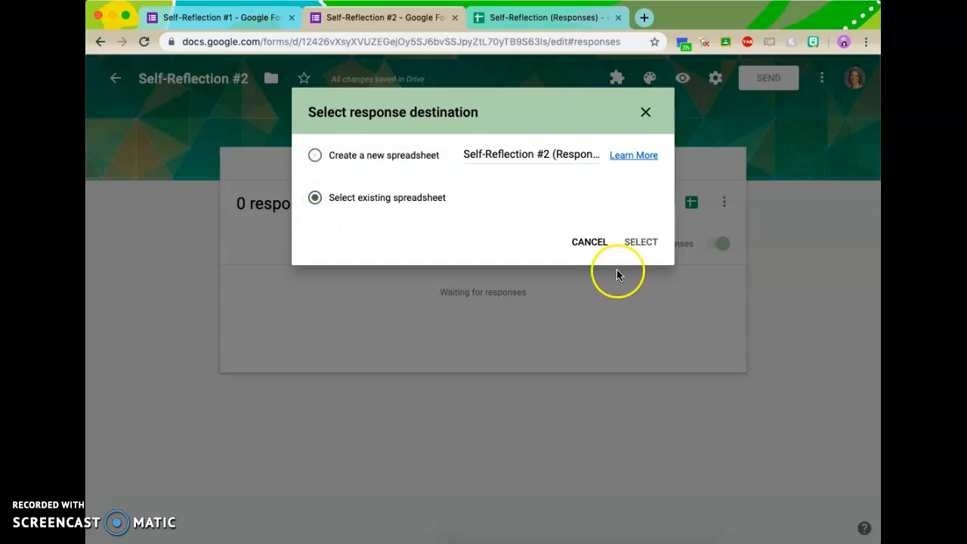
pyautogui.click(642, 243)
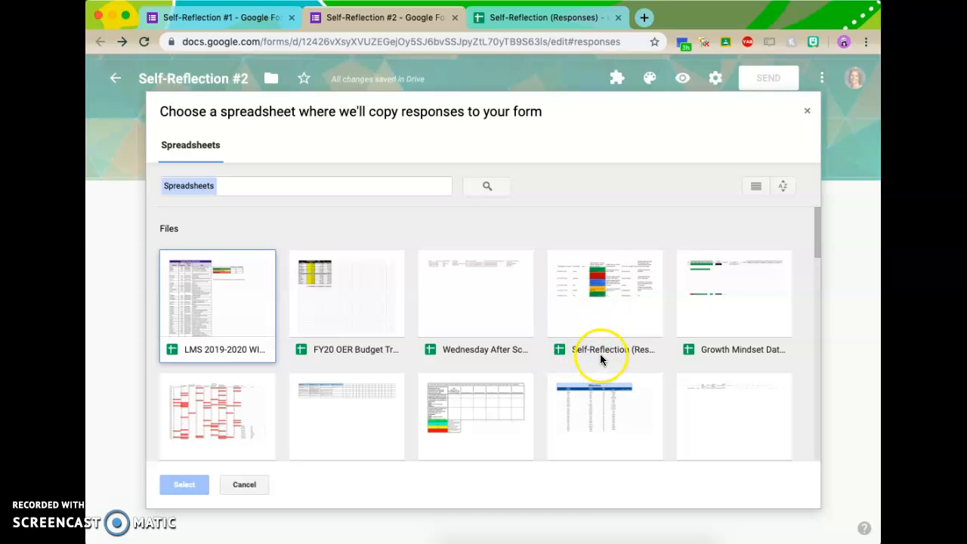
pyautogui.click(607, 319)
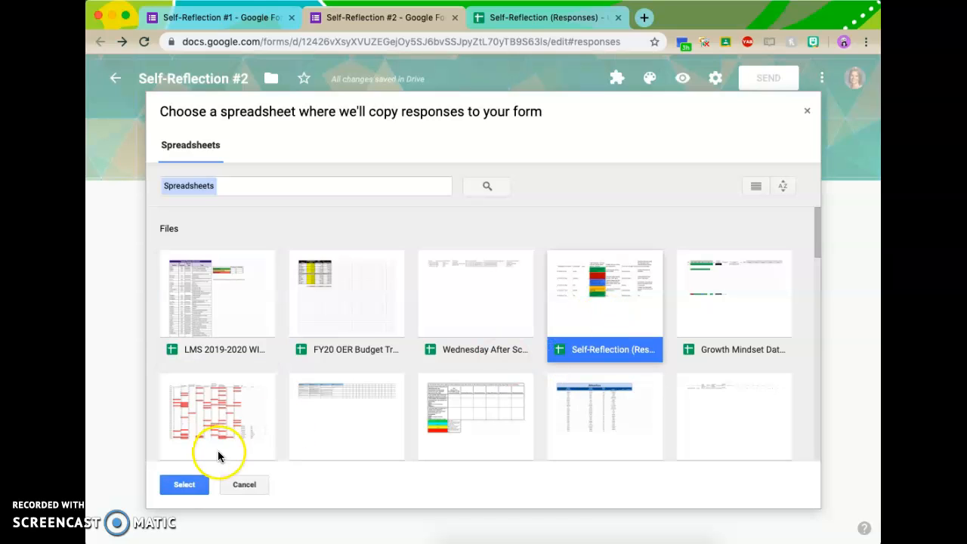
pyautogui.click(190, 486)
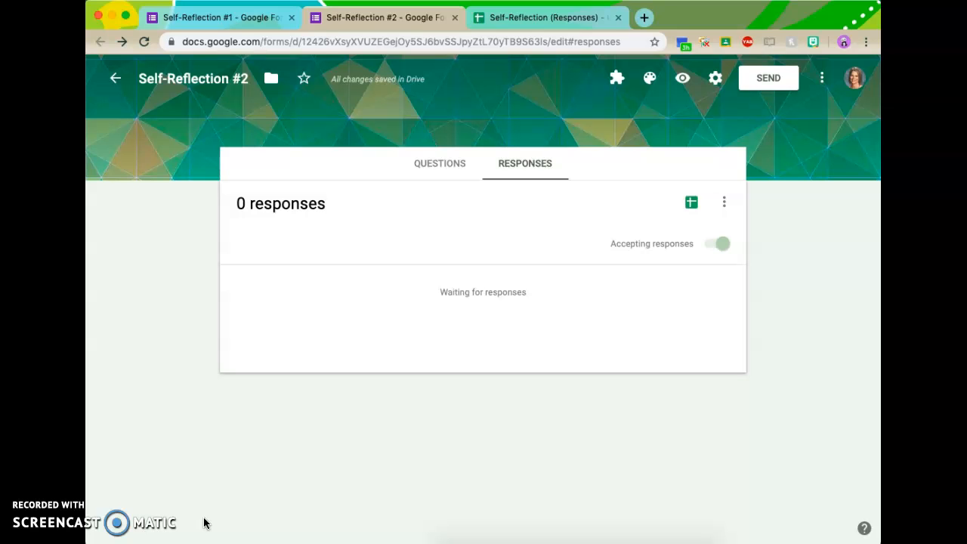
# Step: In the Self-Reflection (Responses) spreadsheet, rename the Form Responses 3 sheet to "Self Reflection #2"
pyautogui.click(546, 18)
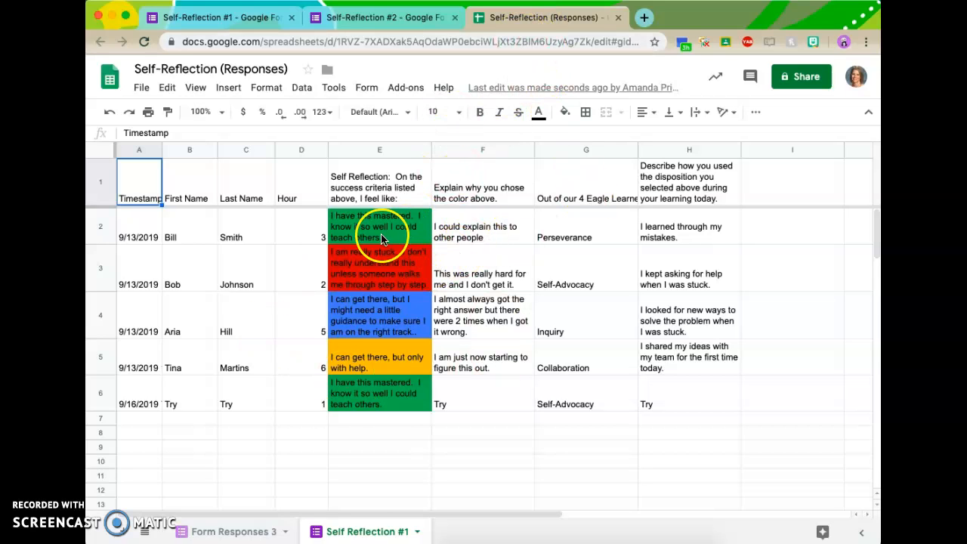
pyautogui.click(255, 534)
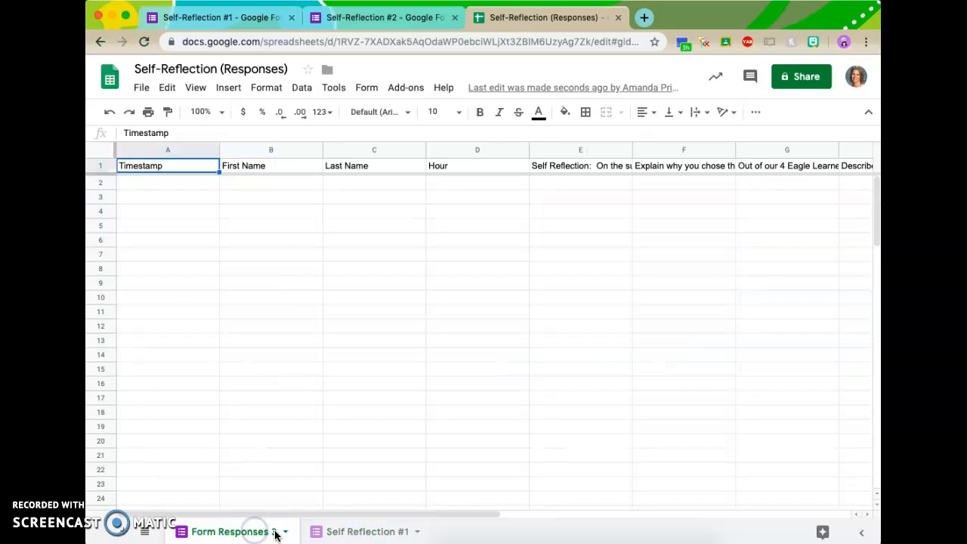
pyautogui.click(285, 532)
pyautogui.click(209, 328)
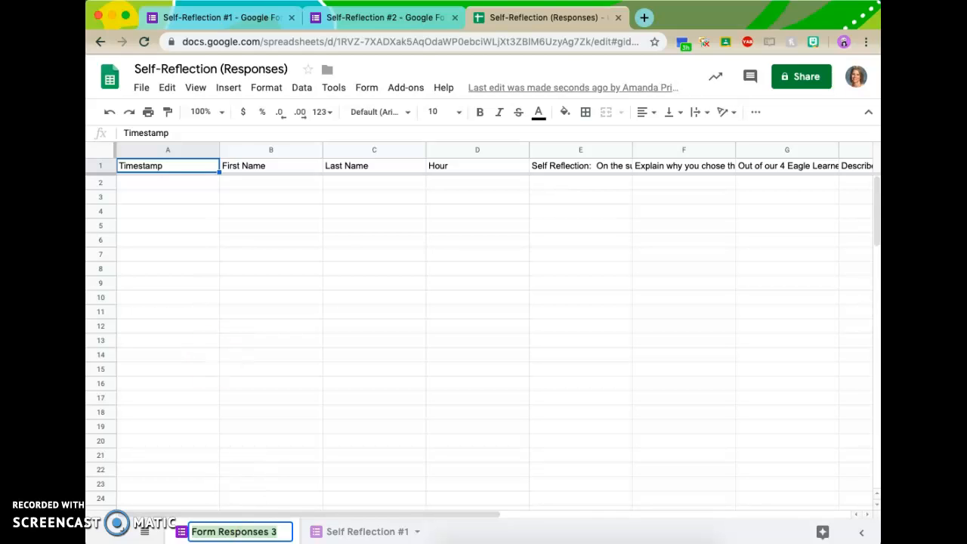
pyautogui.write('Self Reflection #2')
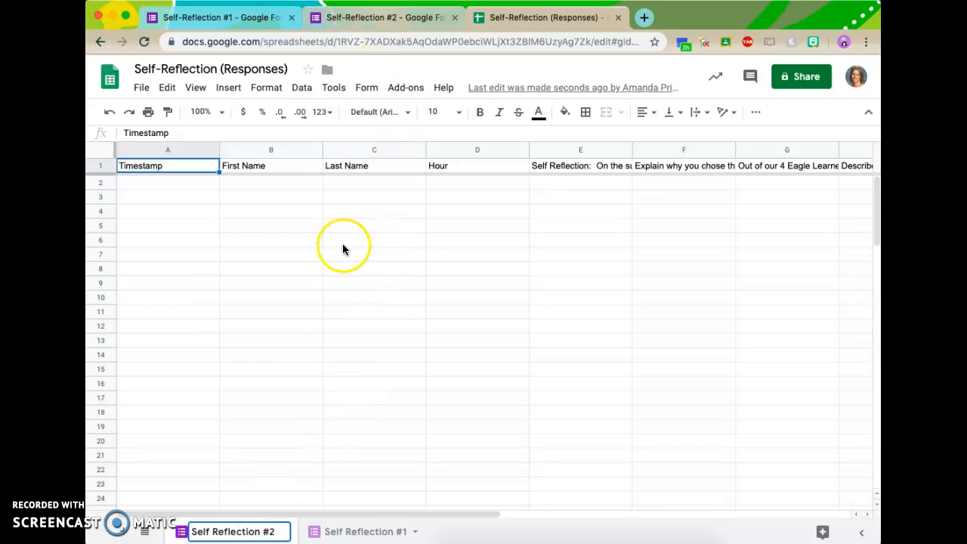
pyautogui.click(312, 373)
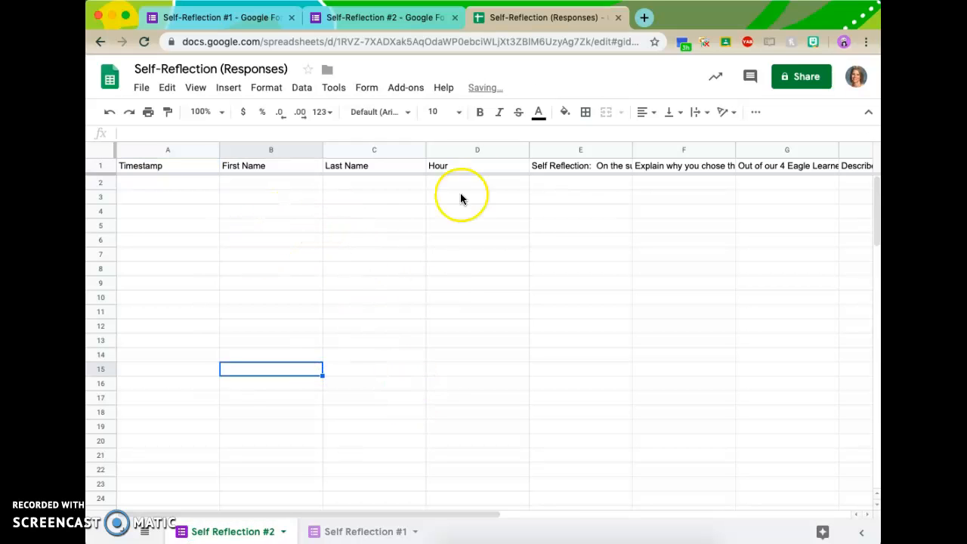
# Step: Preview the Self-Reflection #2 form and fill in "Testing" as first and last name, with hour 3
pyautogui.click(401, 17)
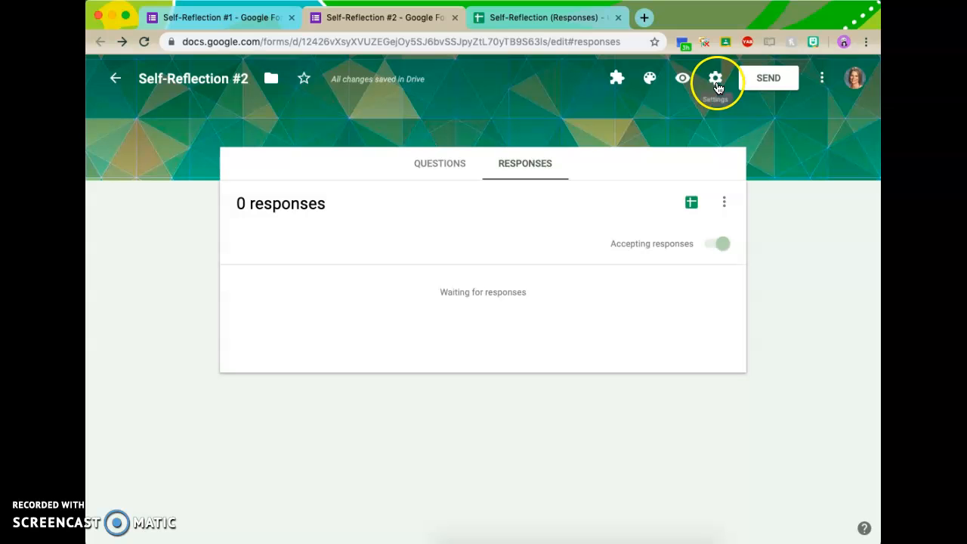
pyautogui.click(681, 80)
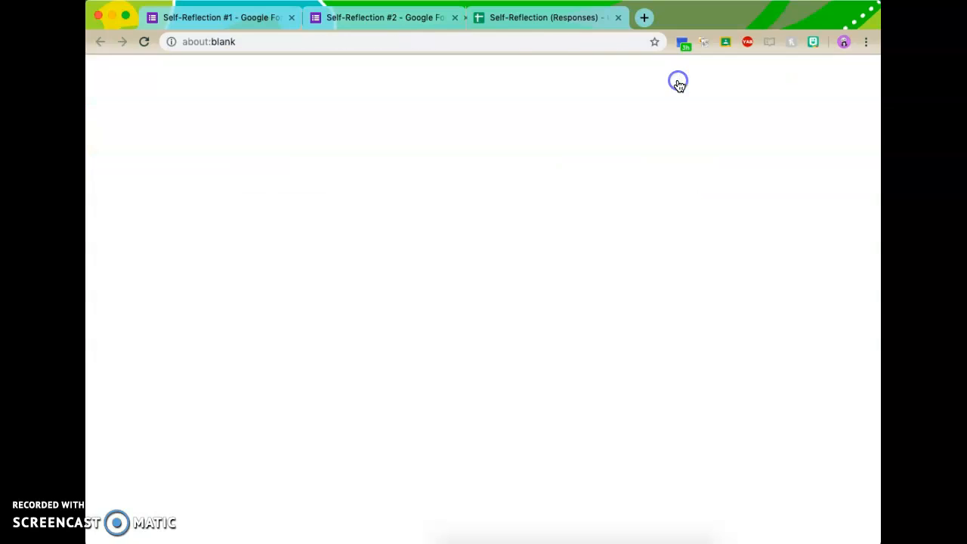
pyautogui.scroll(-1, 389, 342)
pyautogui.click(361, 267)
pyautogui.write('Testing')
pyautogui.press('Tab')
pyautogui.write('Testing')
pyautogui.click(328, 425)
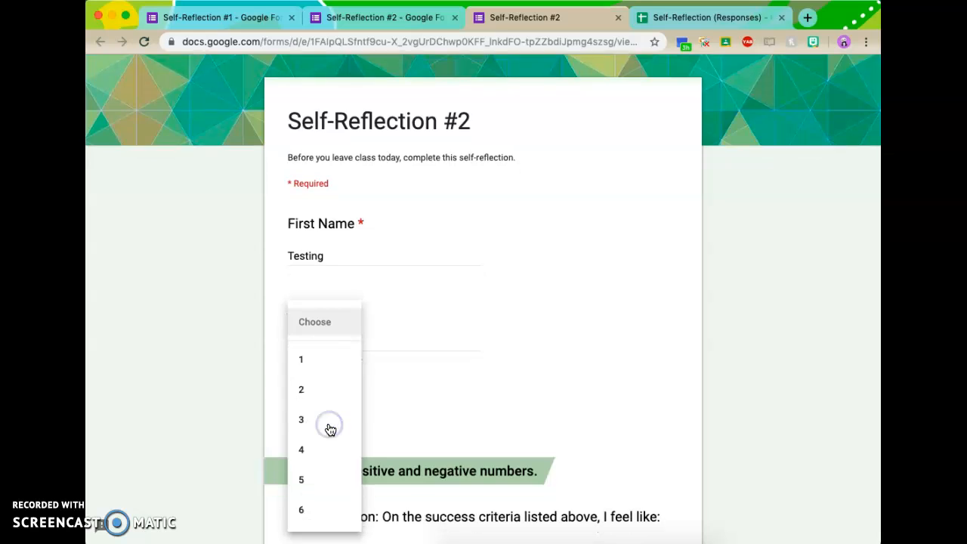
pyautogui.click(324, 418)
# Step: Choose the red "I am really stuck" answer and enter "Testing" as the explanation for the color
pyautogui.scroll(-6, 324, 417)
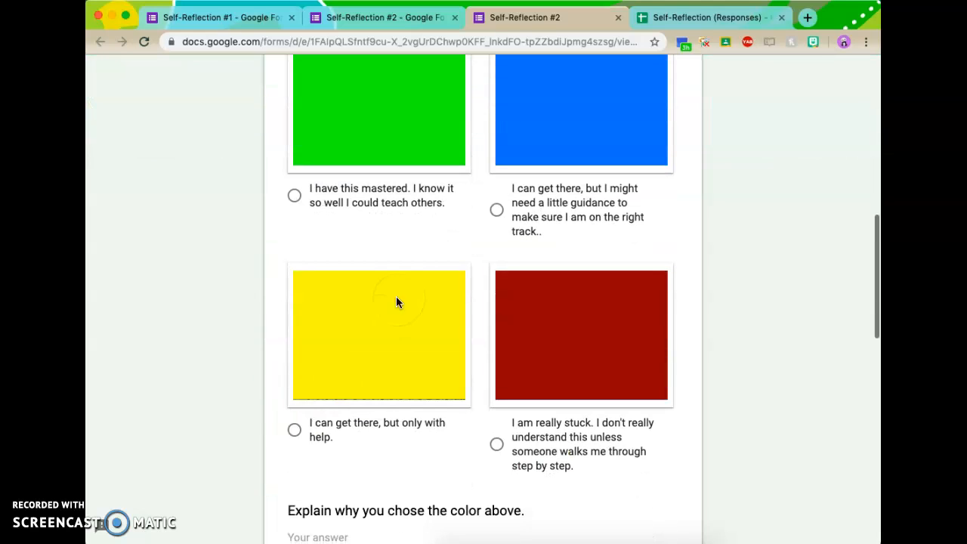
pyautogui.click(500, 444)
pyautogui.scroll(-3, 499, 442)
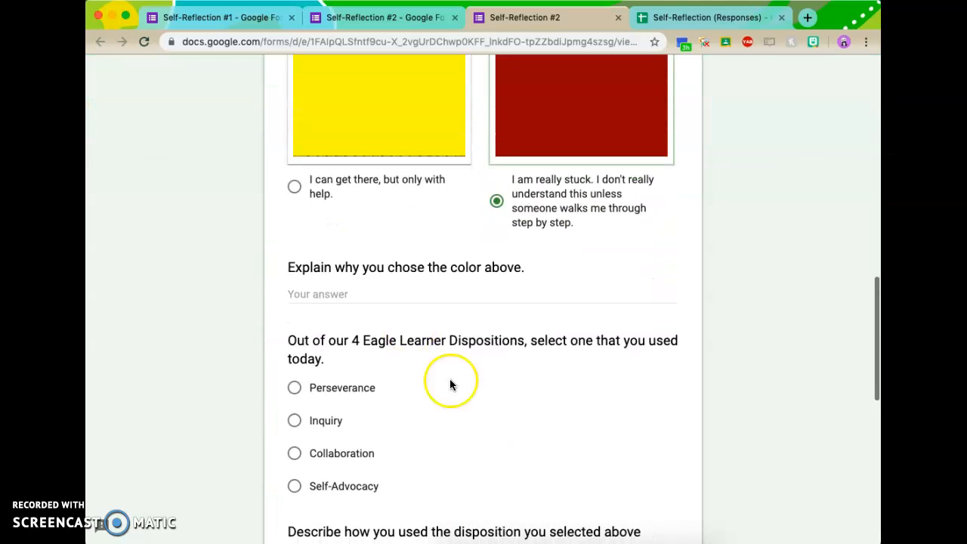
pyautogui.click(383, 287)
pyautogui.write('Te')
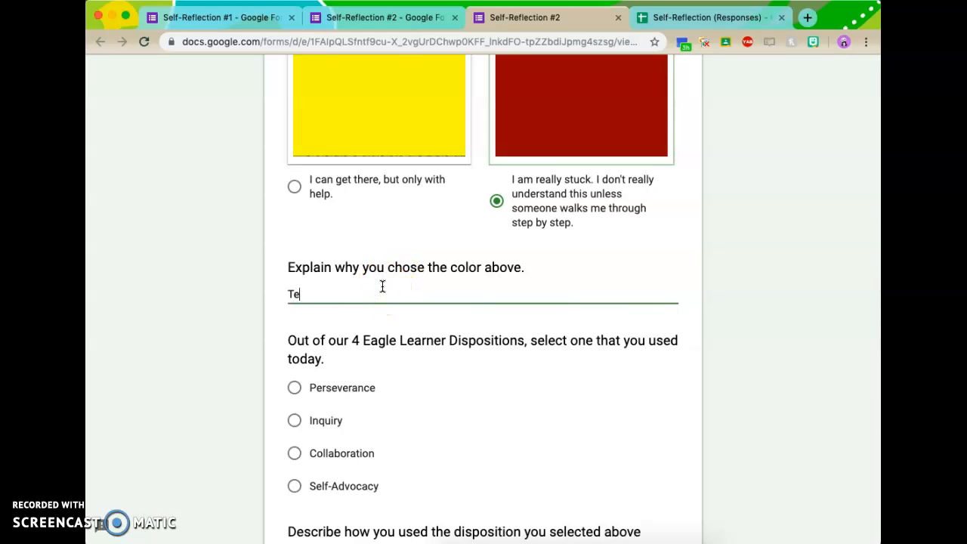
# Step: Select Self-Advocacy as the disposition used, enter "Testing" as its description, and submit the form
pyautogui.scroll(-2, 347, 295)
pyautogui.click(295, 323)
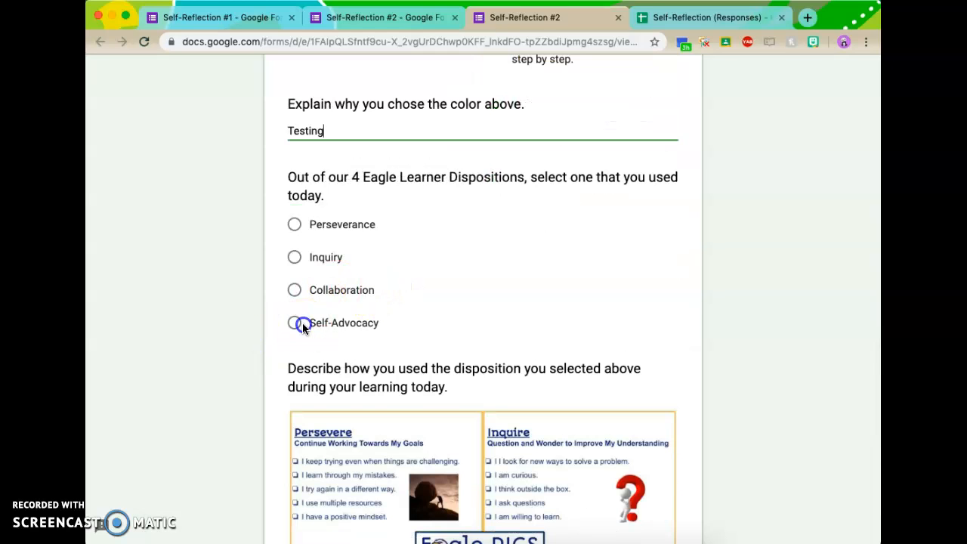
pyautogui.scroll(-4, 303, 325)
pyautogui.scroll(-2, 313, 333)
pyautogui.click(312, 337)
pyautogui.write('Testing')
pyautogui.click(316, 400)
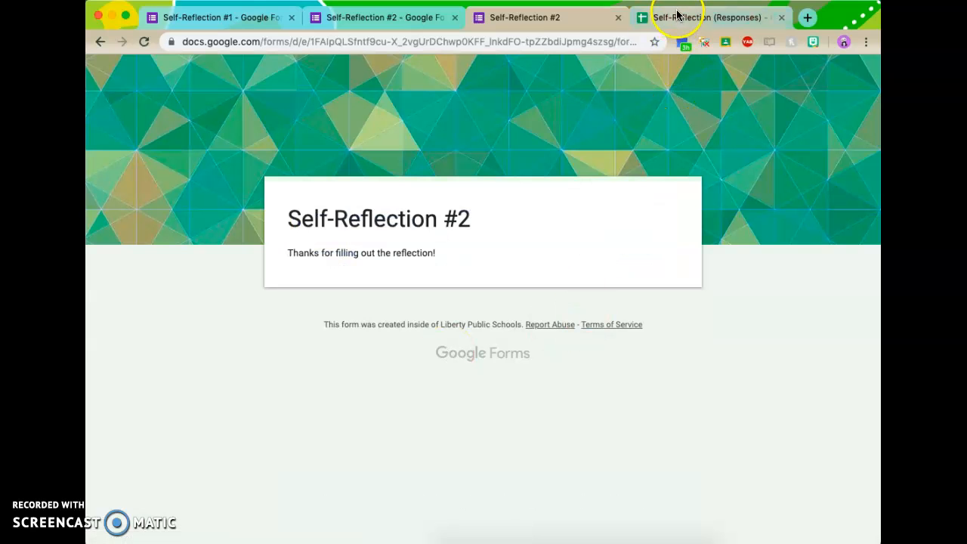
# Step: Switch to the Self-Reflection (Responses) spreadsheet and compare the test response in Self Reflection #2 with the color-coded Self Reflection #1 sheet
pyautogui.click(678, 15)
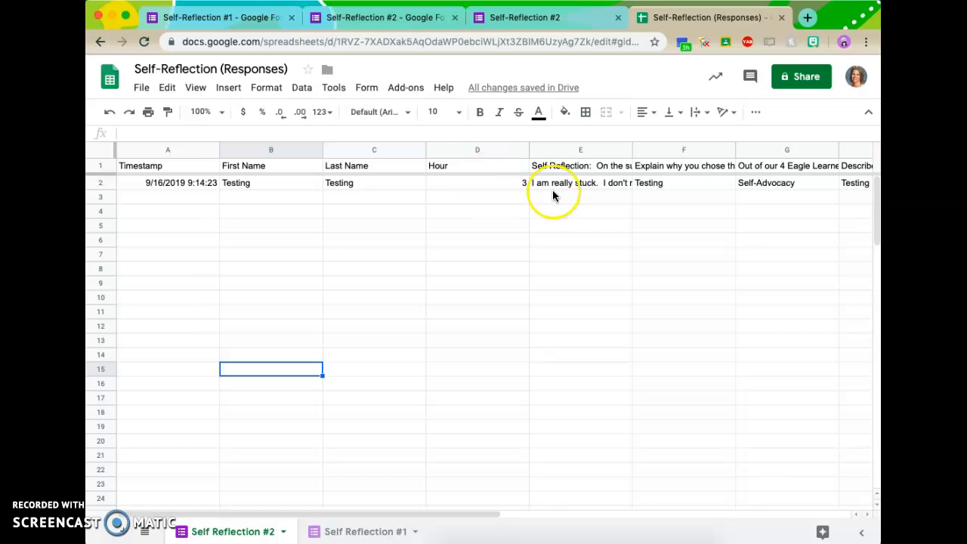
pyautogui.click(339, 531)
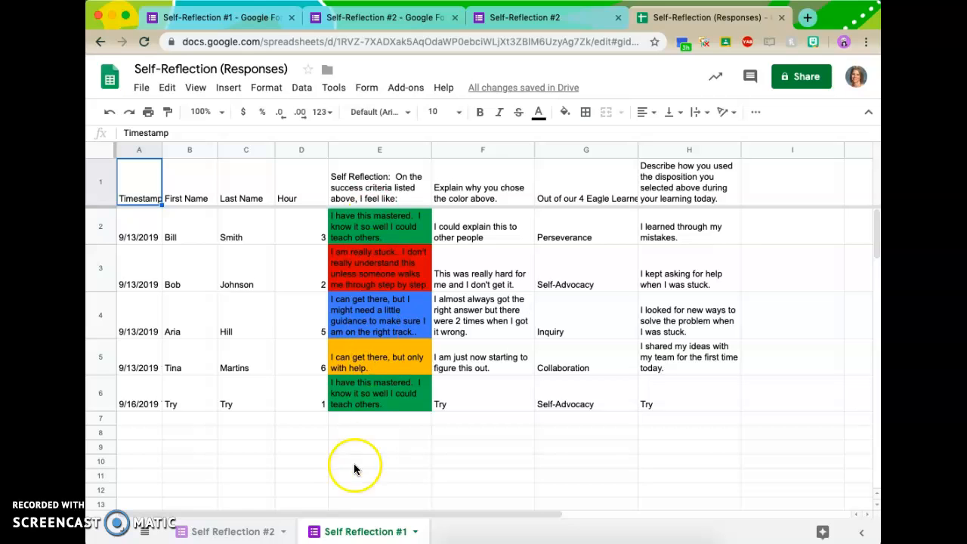
pyautogui.click(231, 532)
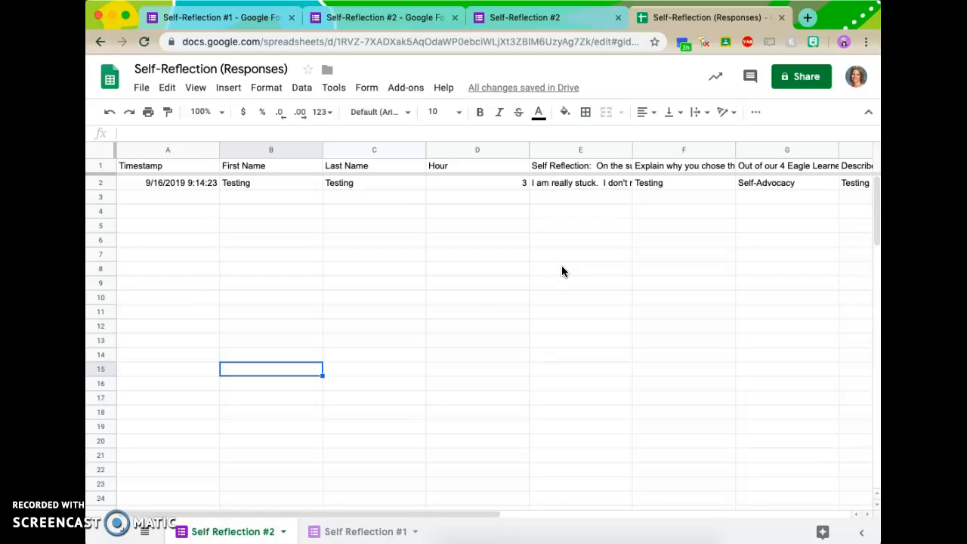
# Step: Copy column E of the Self Reflection #1 sheet and paste only its conditional formatting onto column E of Self Reflection #2
pyautogui.click(359, 533)
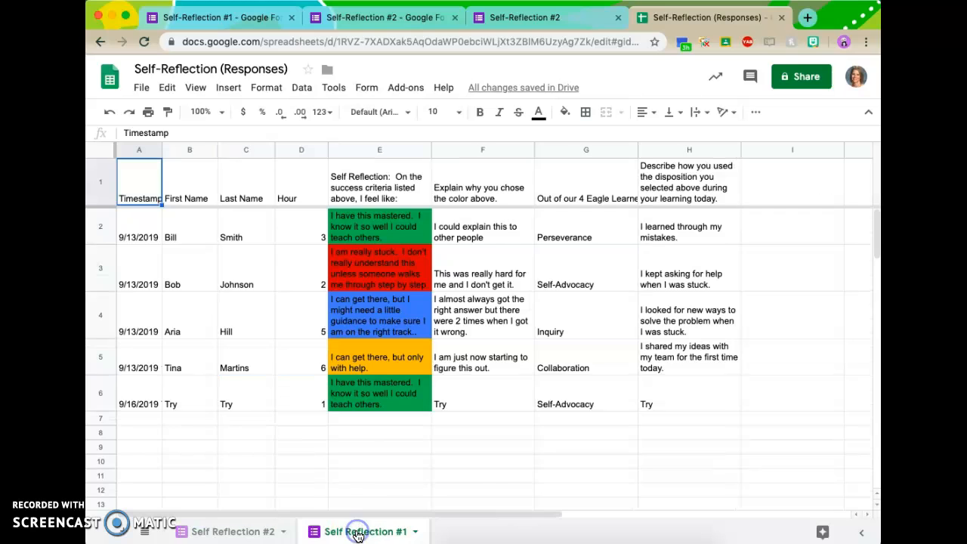
pyautogui.click(387, 151)
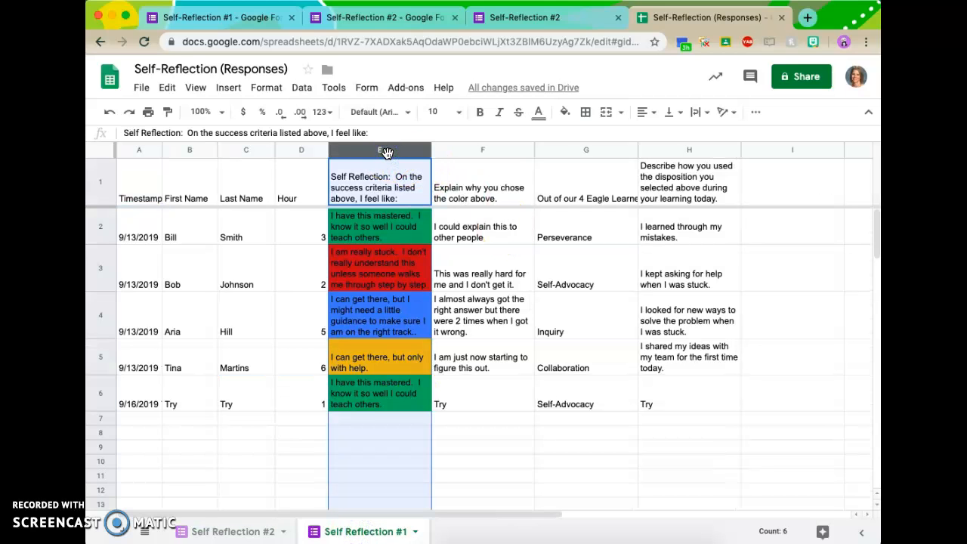
pyautogui.press('super+c')
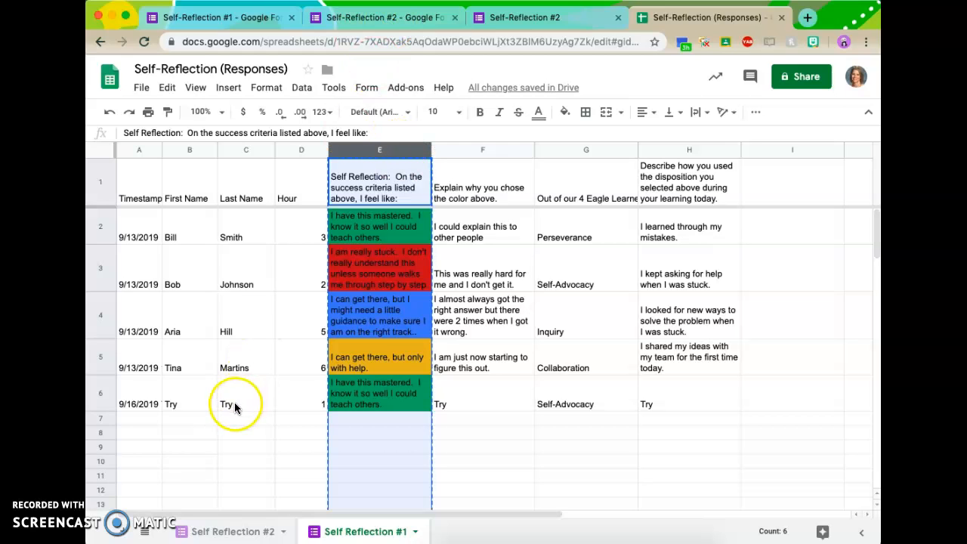
pyautogui.click(236, 531)
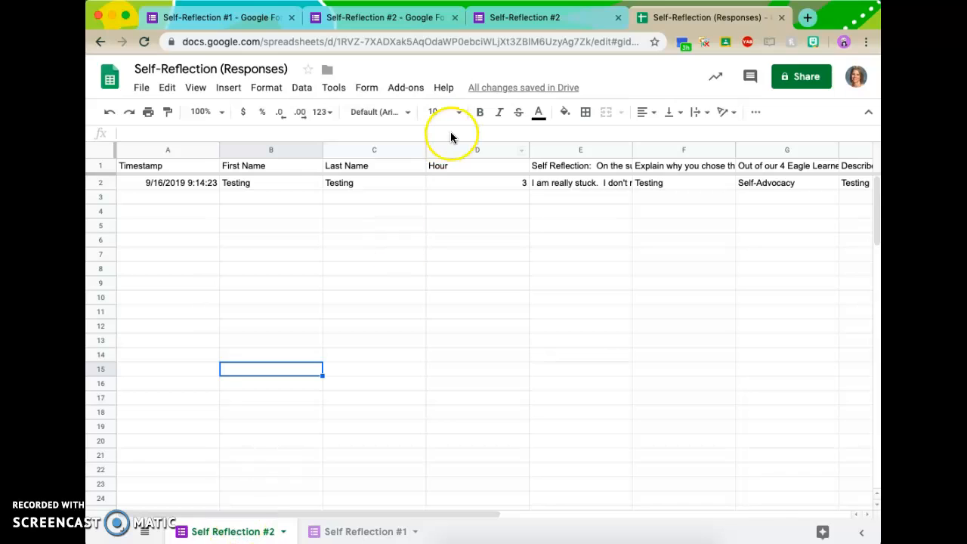
pyautogui.click(566, 150)
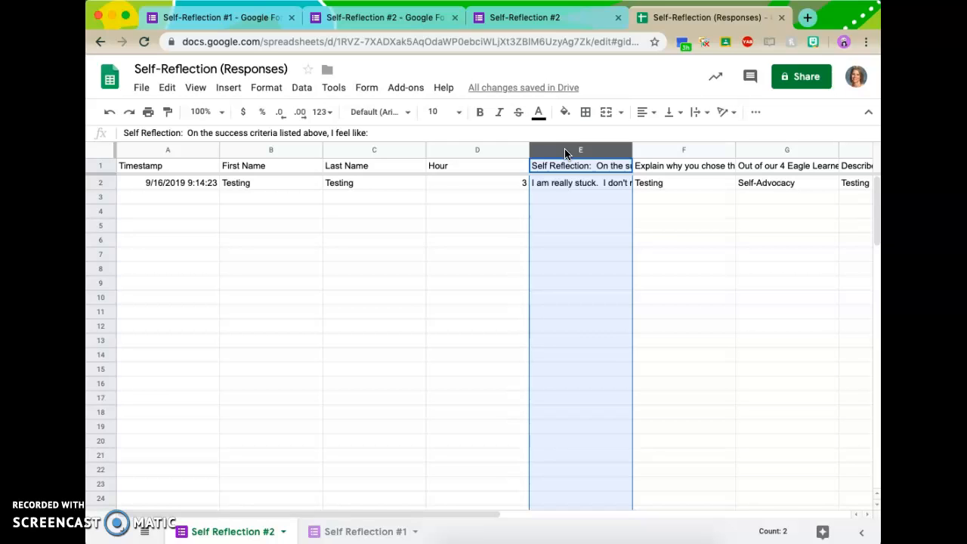
pyautogui.rightClick(565, 150)
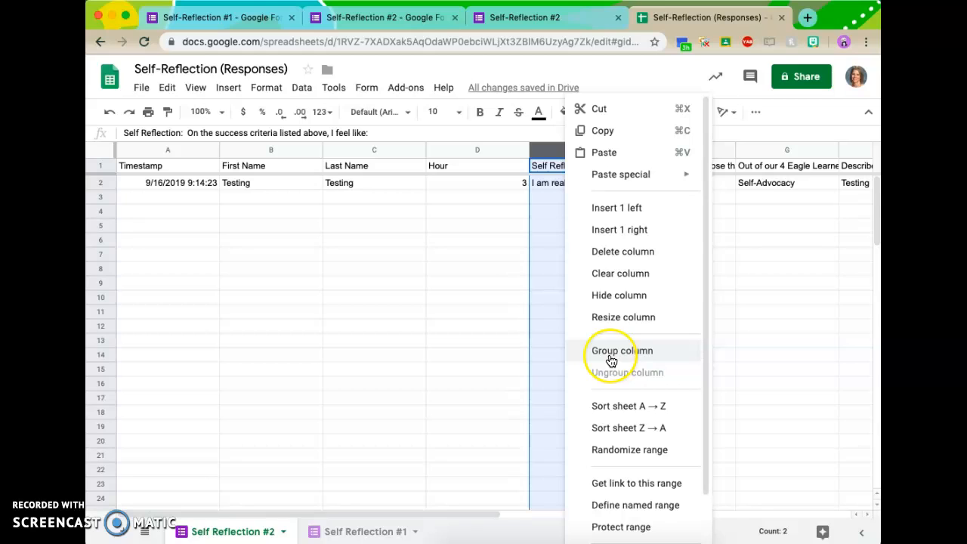
pyautogui.click(631, 185)
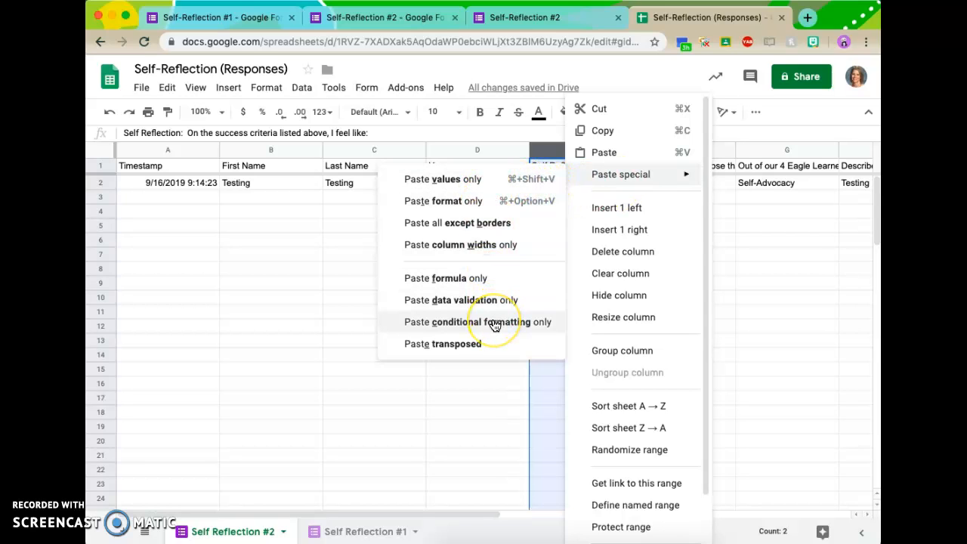
pyautogui.click(495, 325)
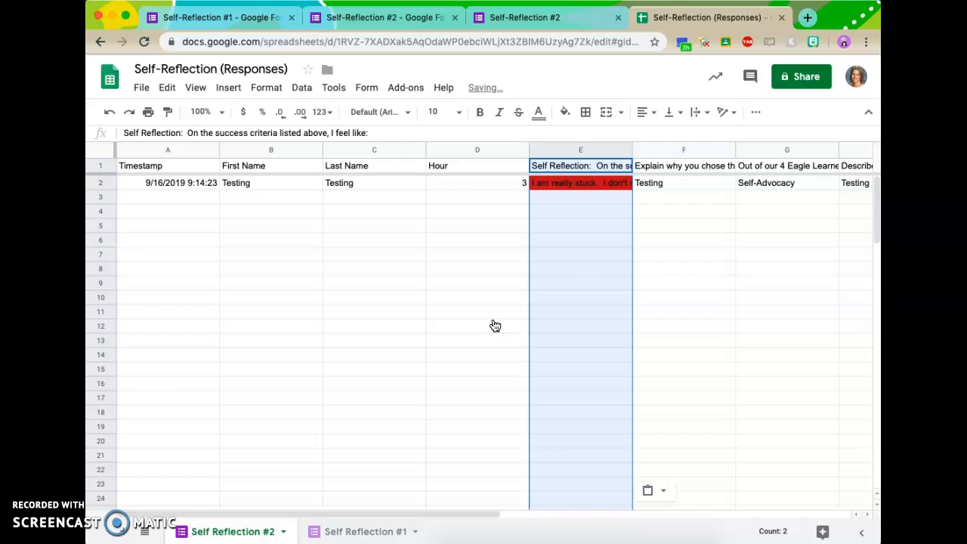
# Step: Open the conditional formatting rules for column E of the Self Reflection #2 sheet to review them
pyautogui.click(582, 281)
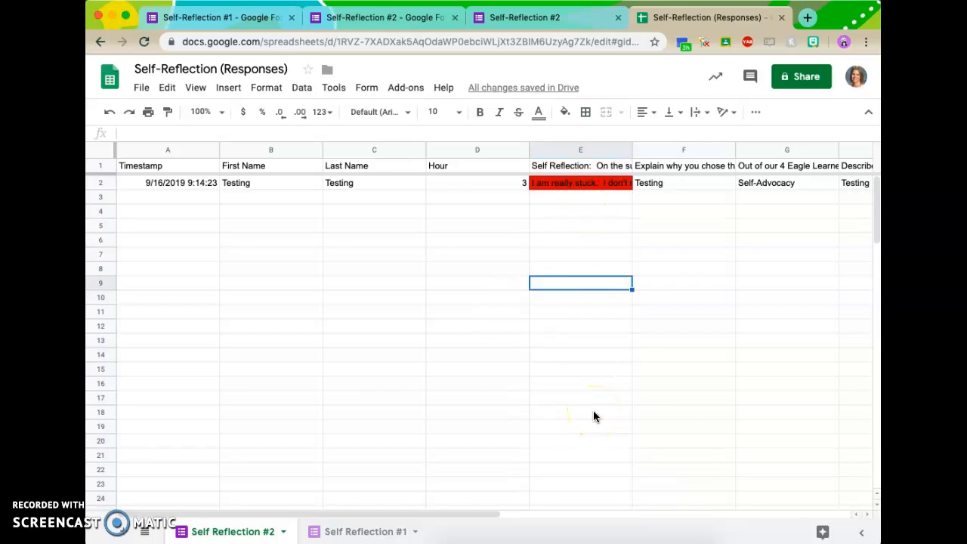
pyautogui.click(268, 88)
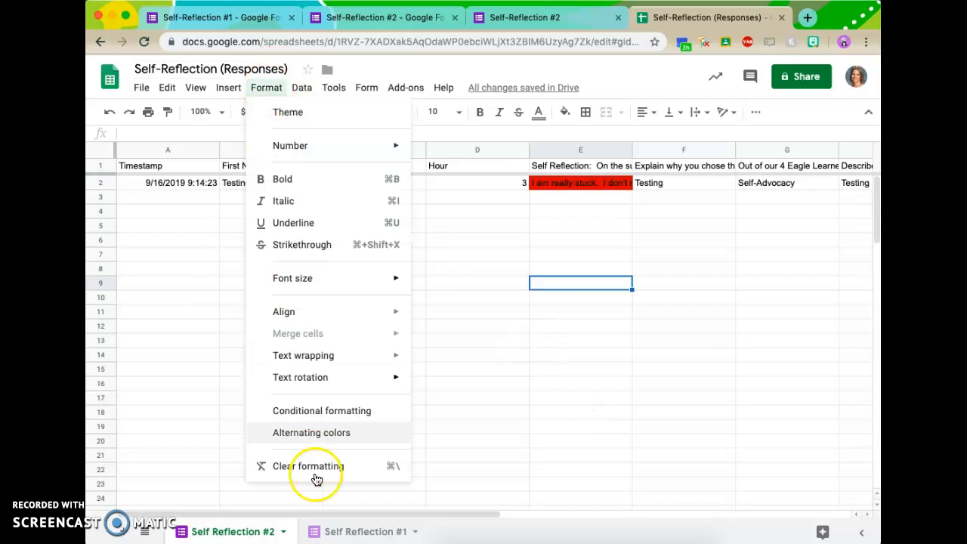
pyautogui.click(320, 410)
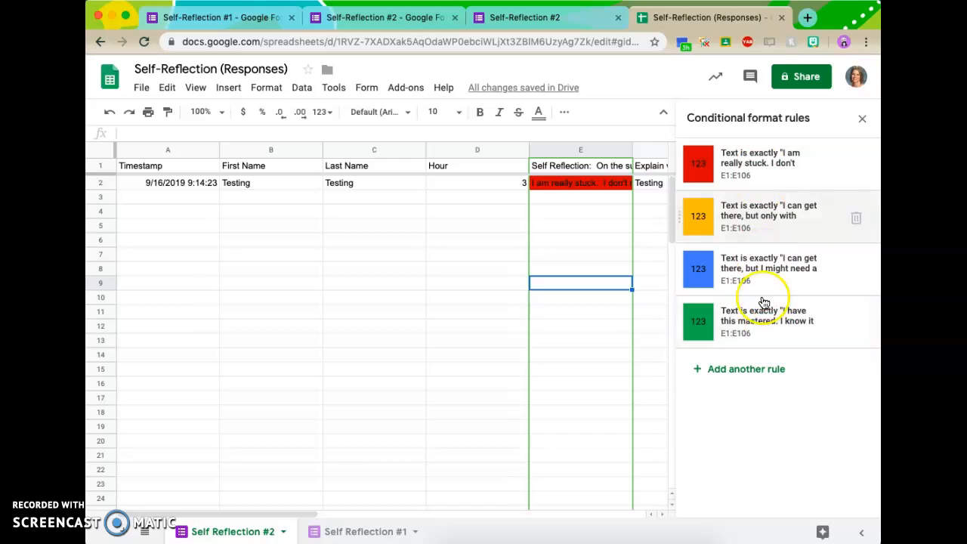